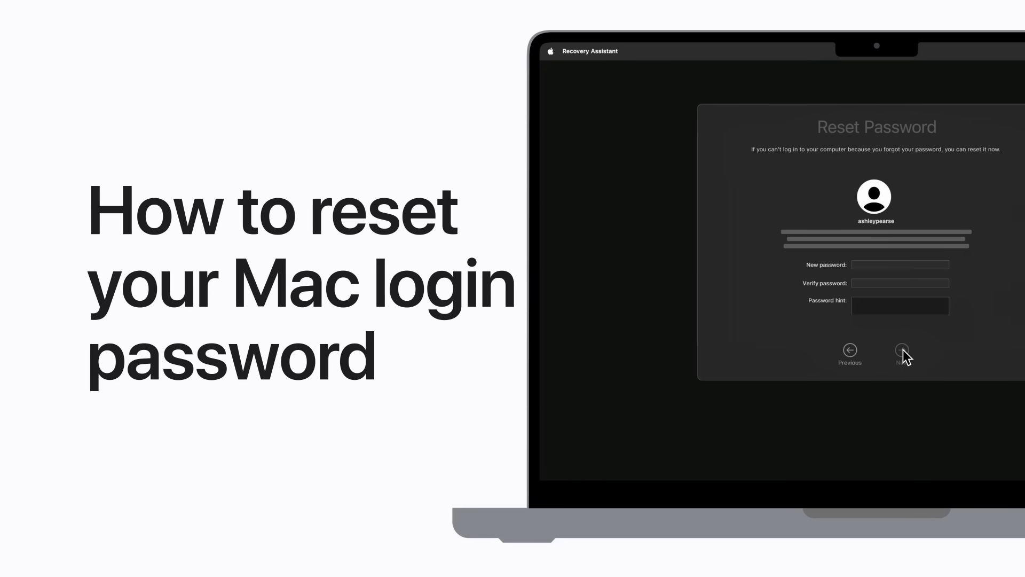
Step: At the login window, ask for forgotten-password help and restart into the password reset options
click(879, 266)
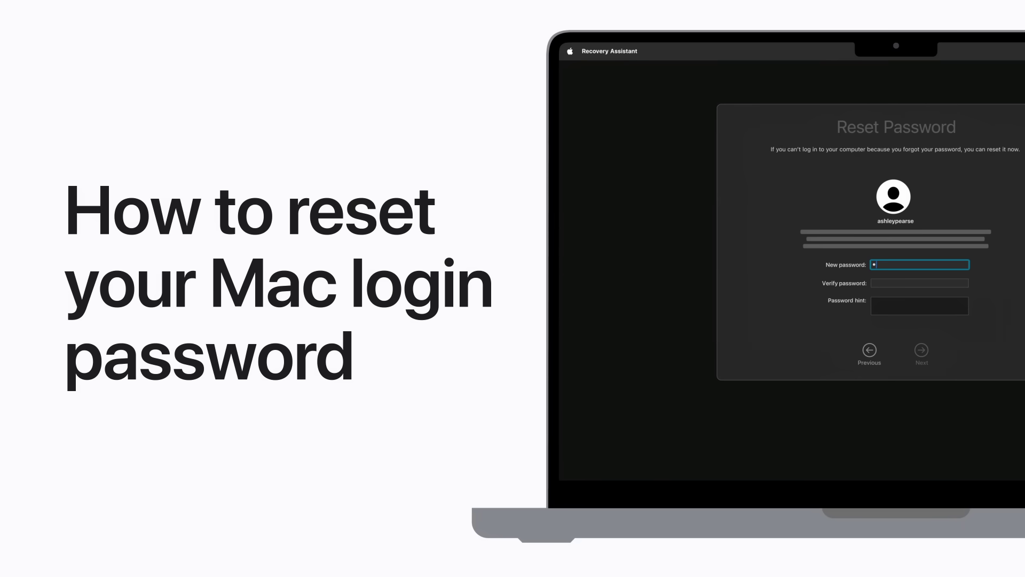
text(•••••••••)
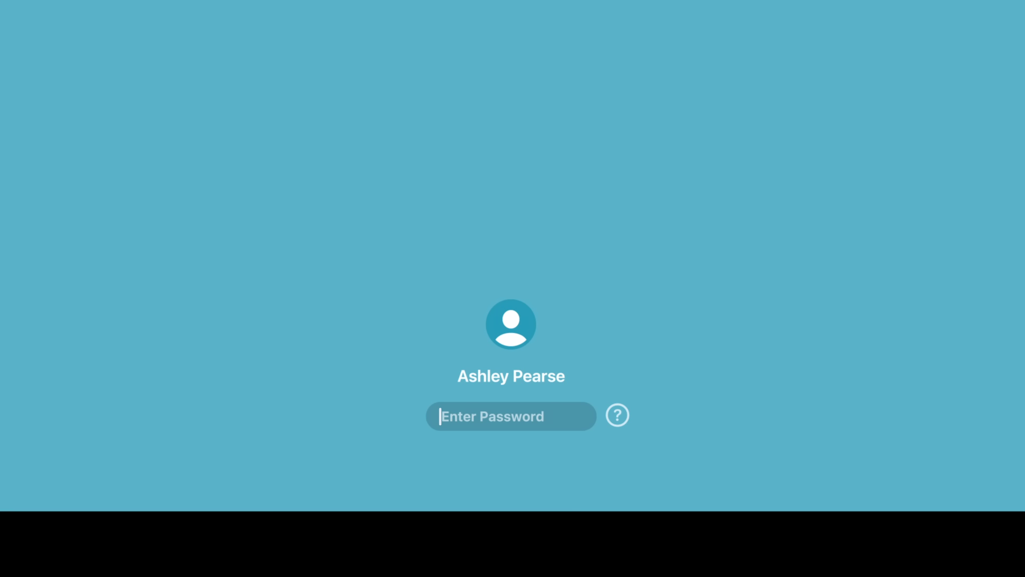
click(624, 414)
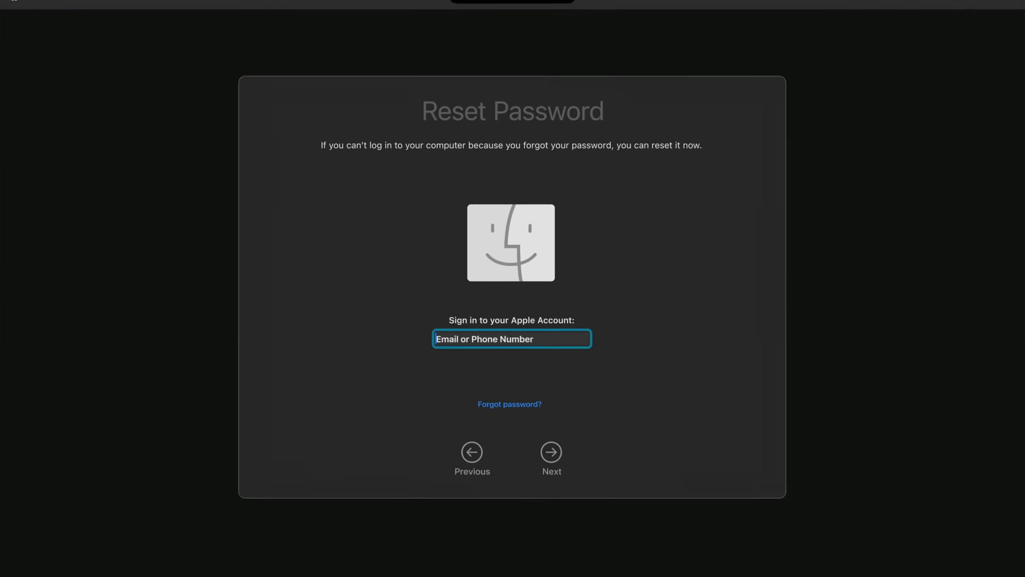
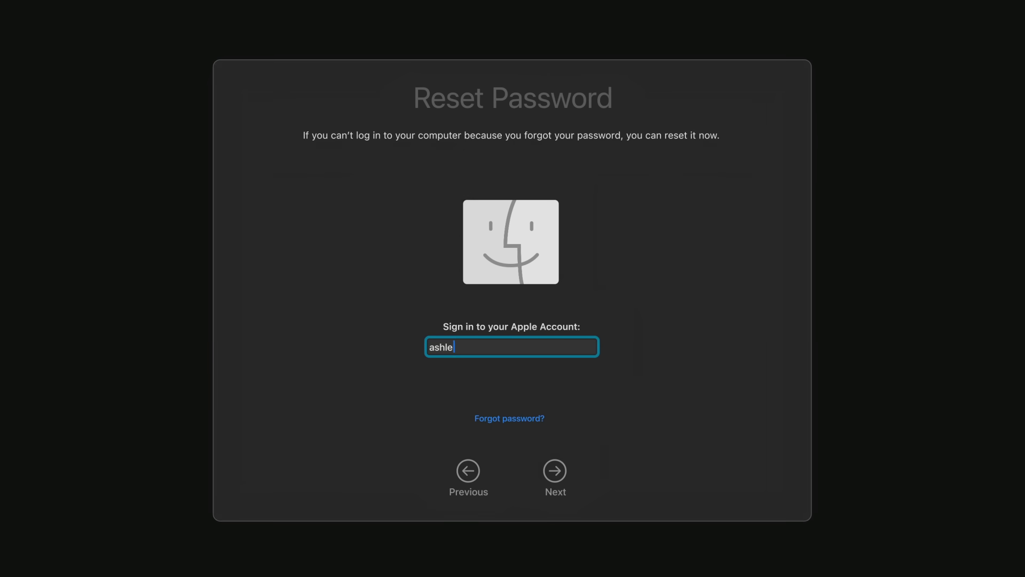
Step: Sign in with the Apple Account email and password, then enter the six-digit verification code
click(557, 472)
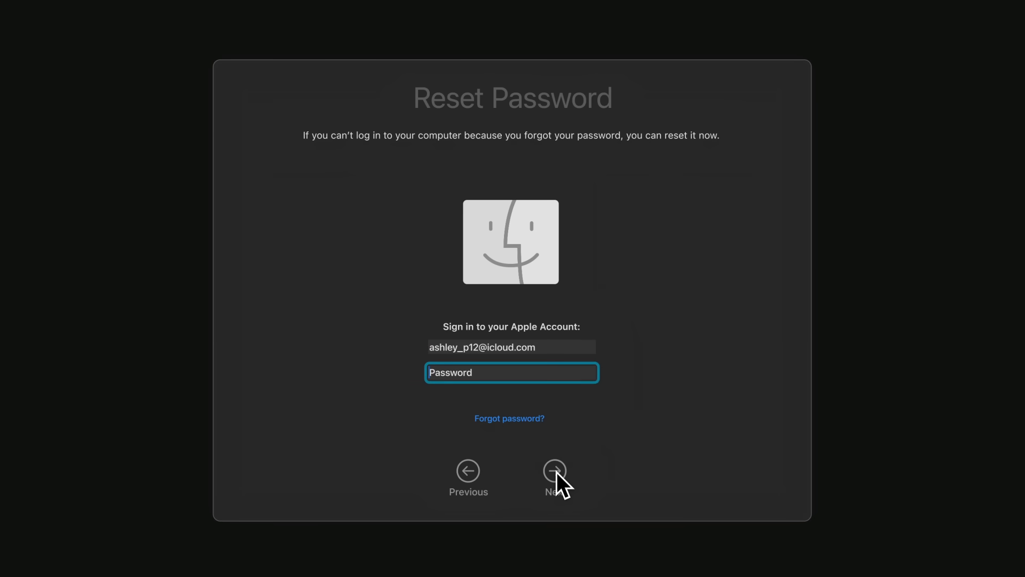
text(••••••••••)
click(557, 472)
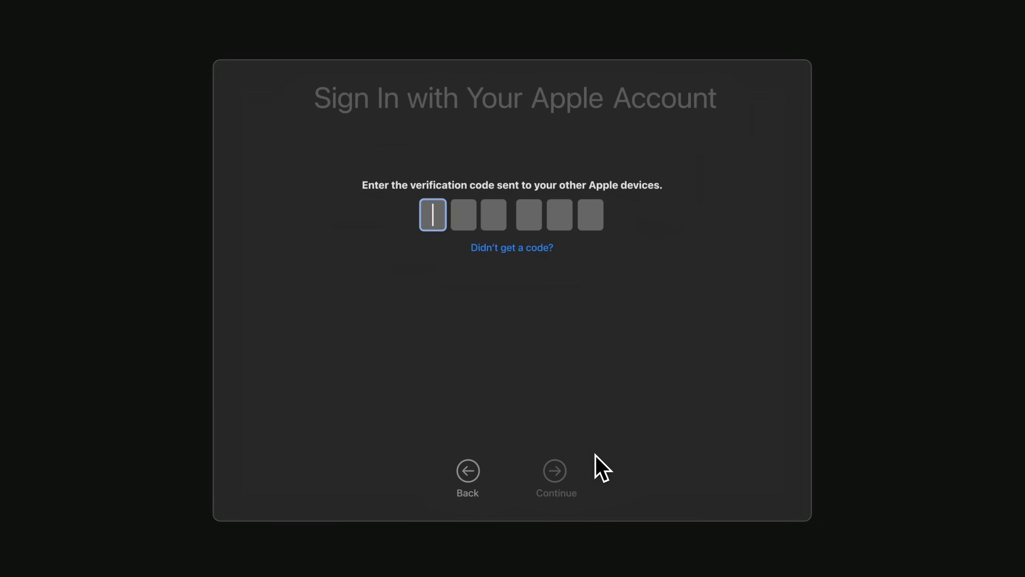
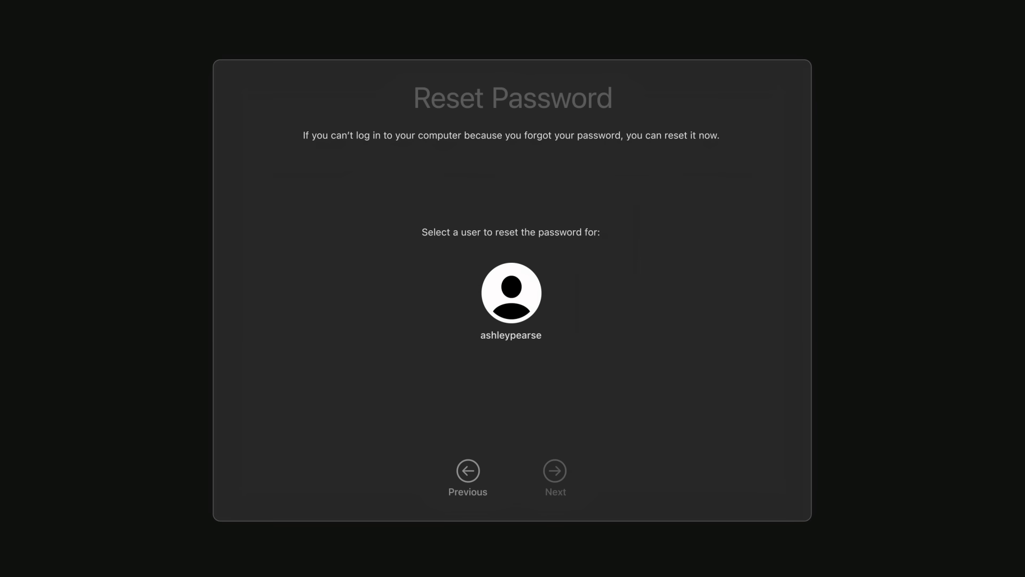
Step: Choose the user account and submit a new, verified password with the hint 'flowers'
click(528, 315)
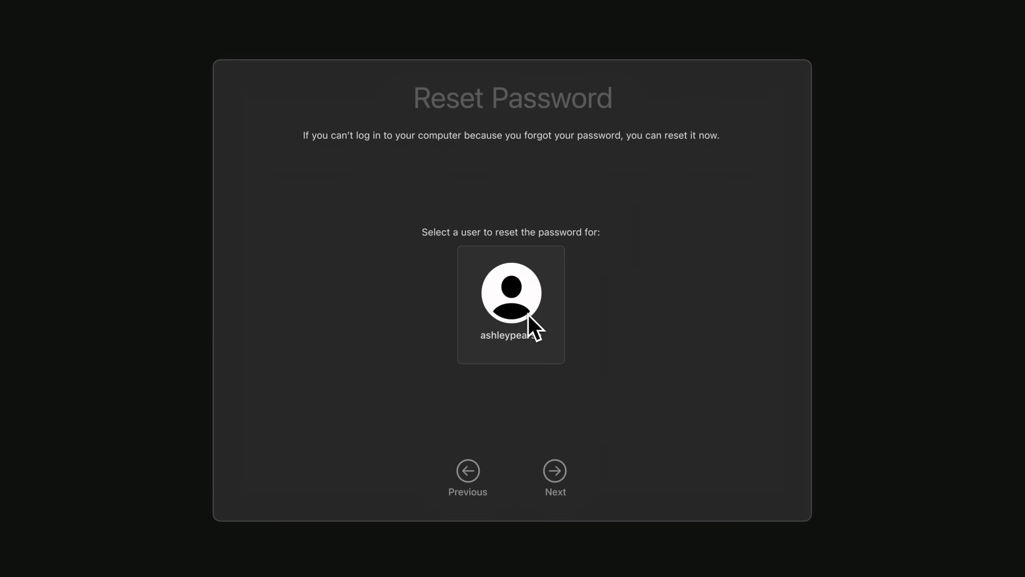
click(557, 470)
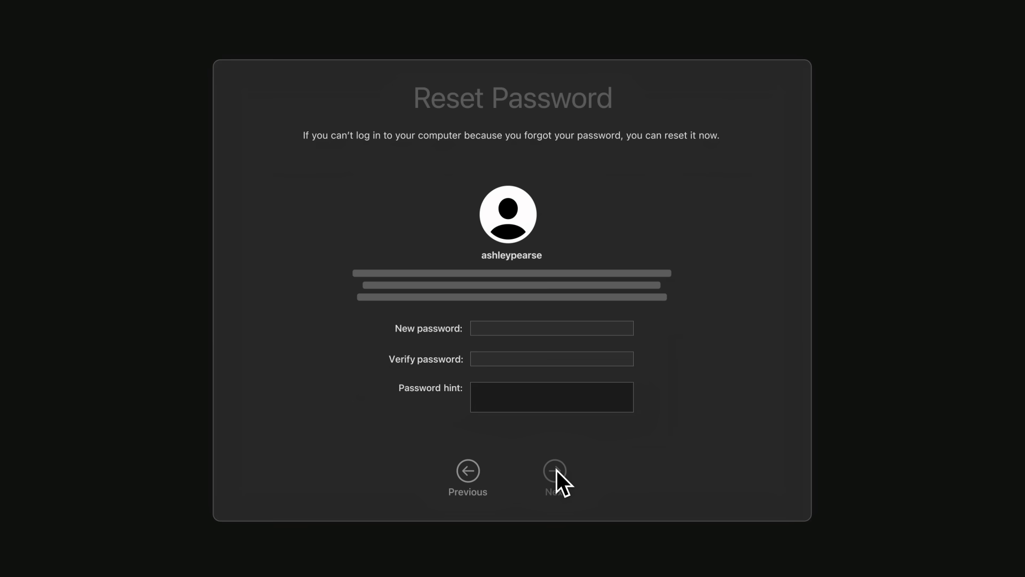
click(485, 331)
text(•••••••••••)
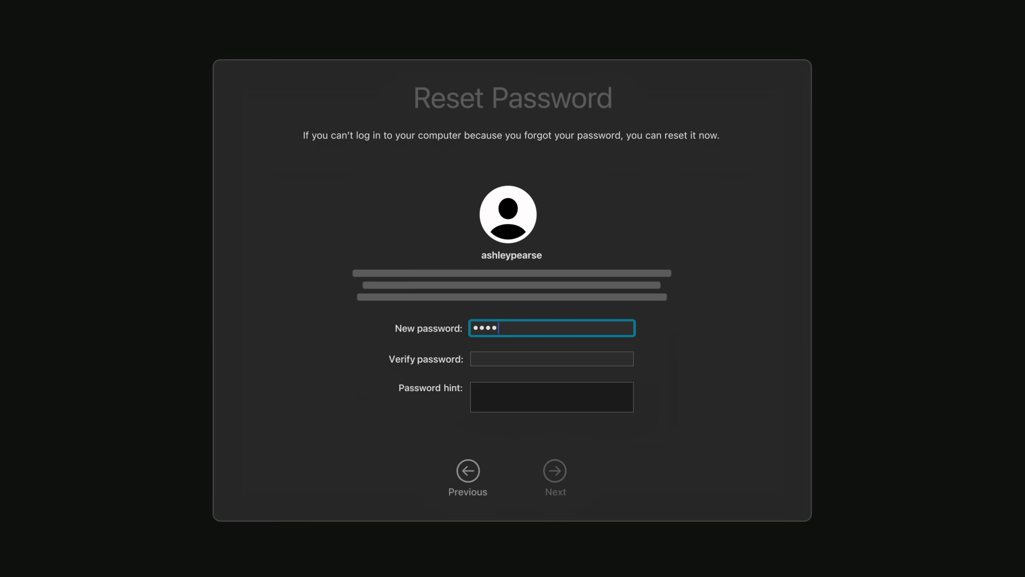
text(••)
click(551, 358)
text(•••••••)
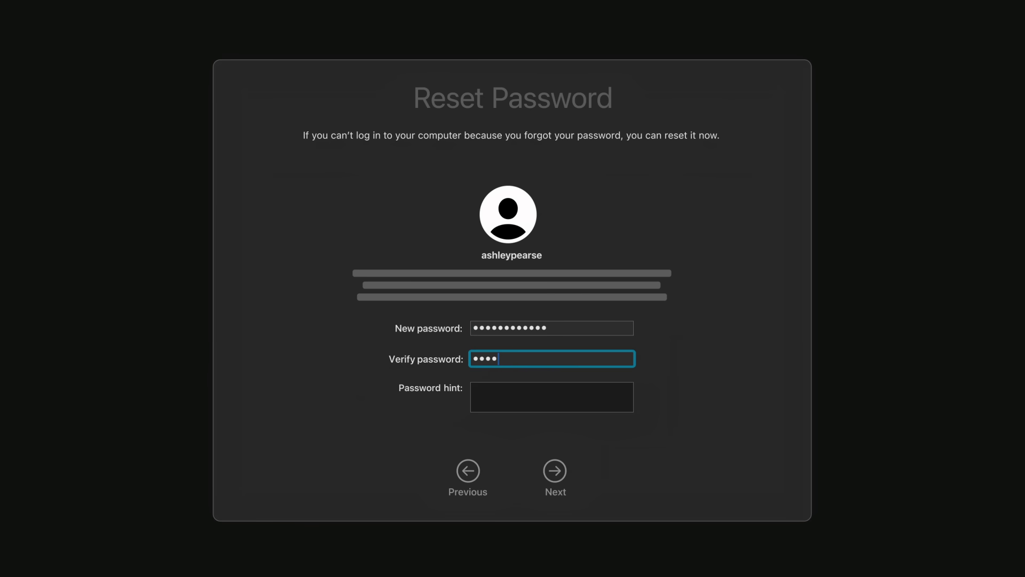
text(•••••)
click(552, 397)
text(flow)
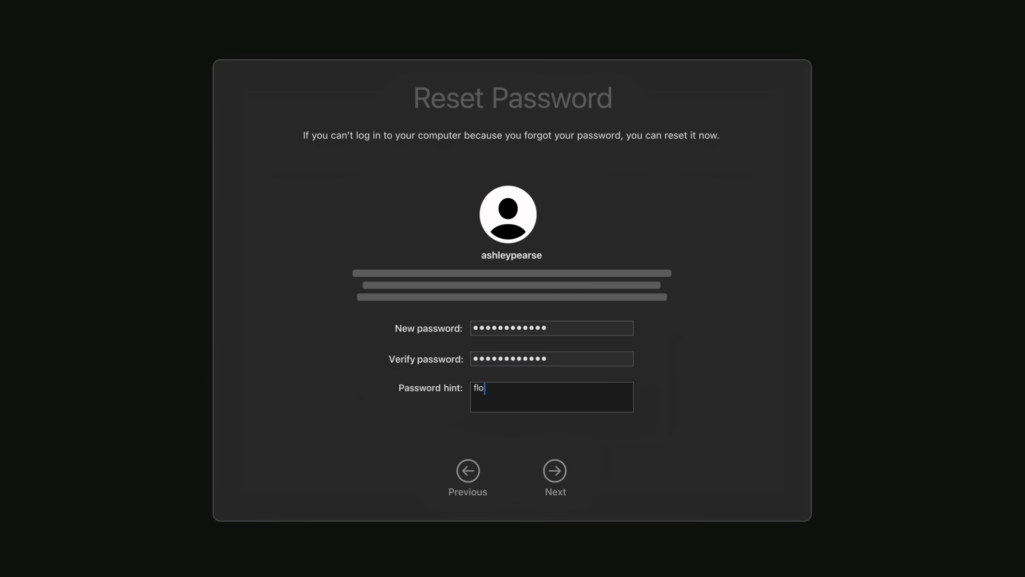
text(ers)
click(558, 474)
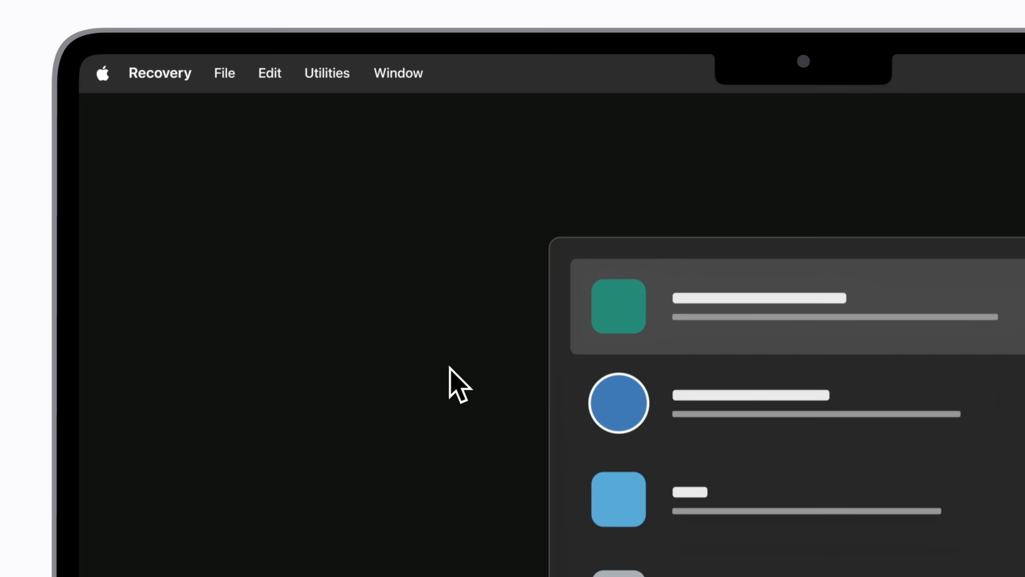
Step: Launch Terminal from the Recovery Utilities menu and type resetpassword at the prompt
click(344, 61)
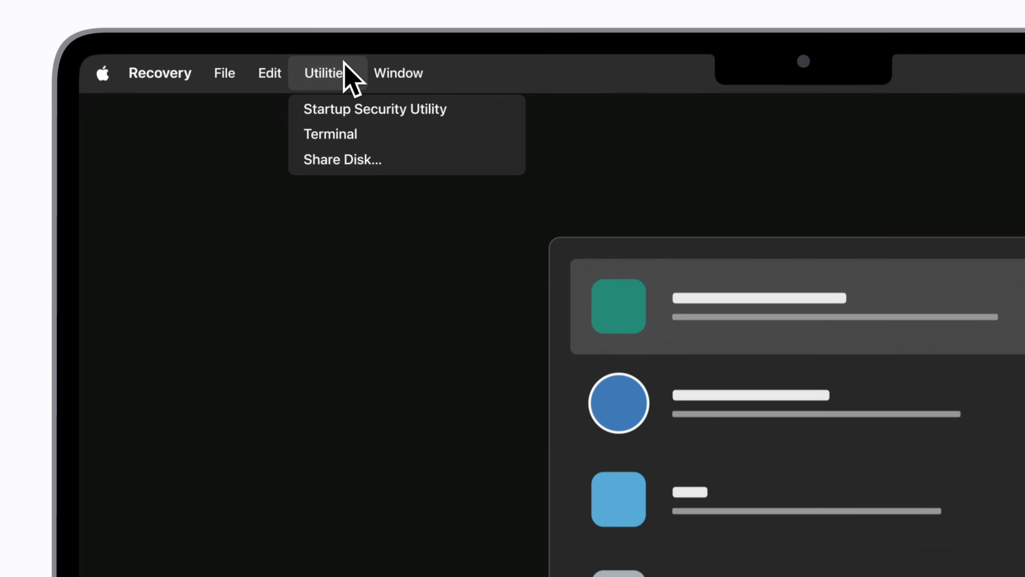
click(366, 125)
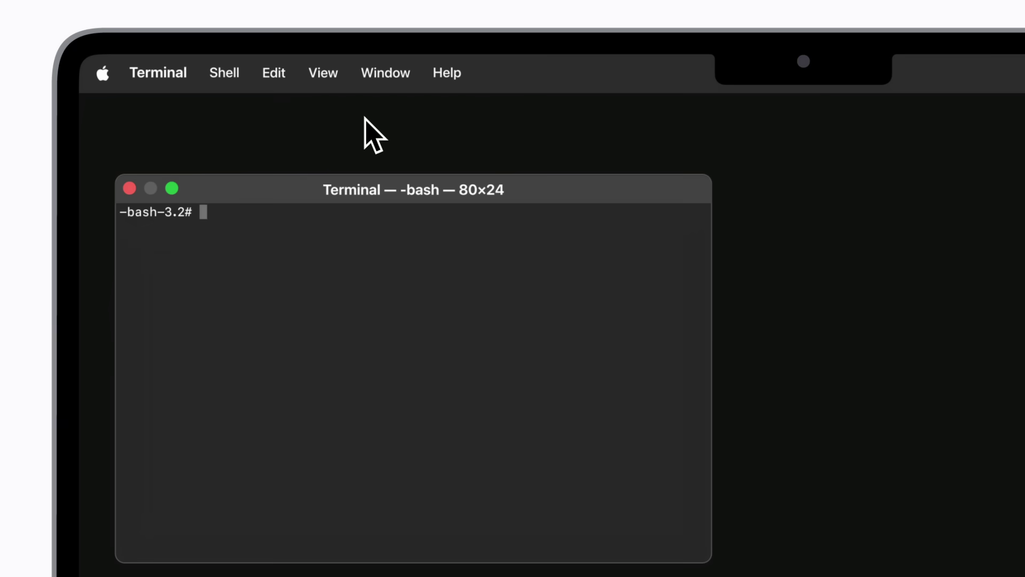
text(resetpassw)
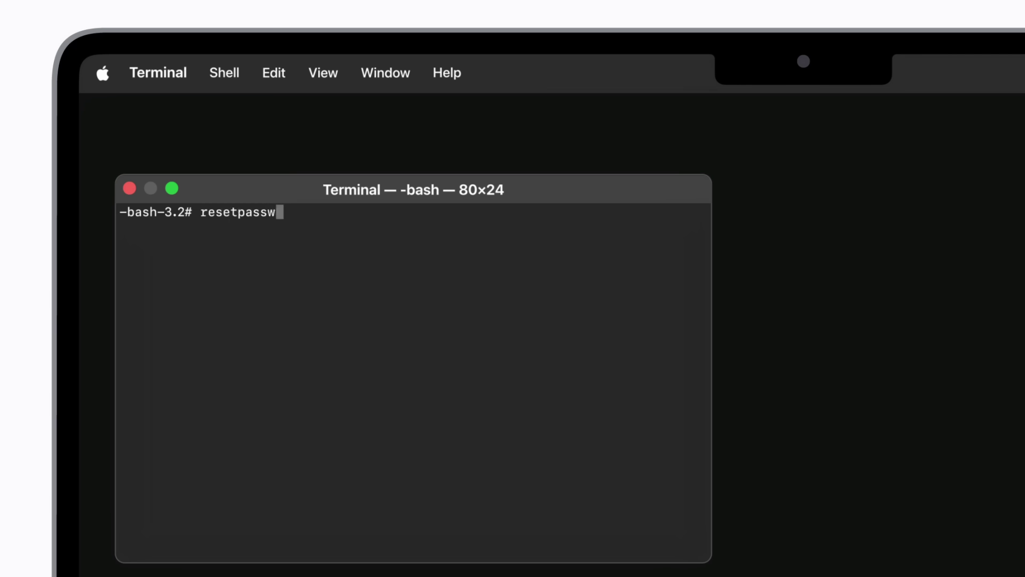
text(ord)
Step: Run resetpassword and confirm deactivating the Mac to allow the reset
key(Return)
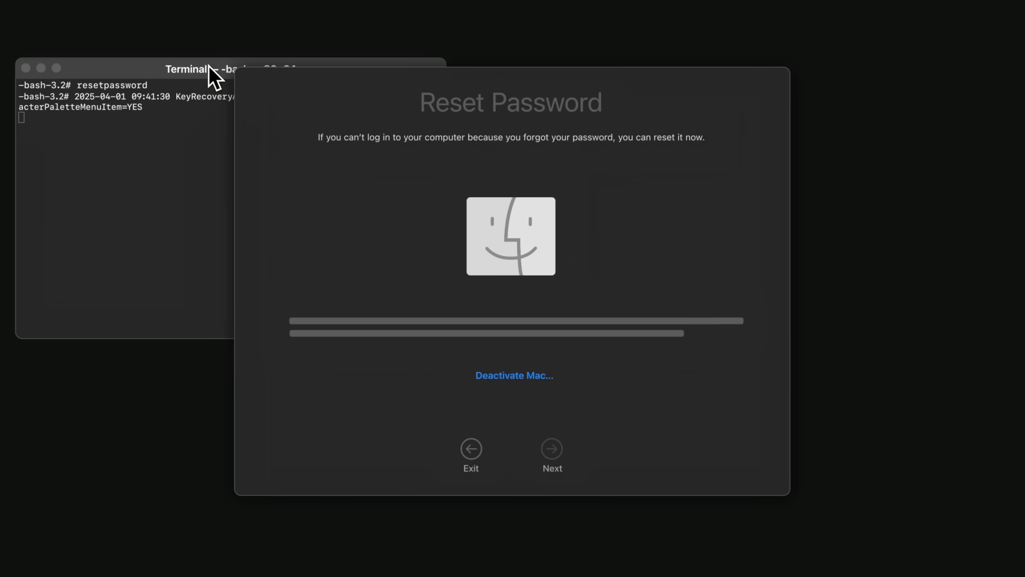
click(512, 374)
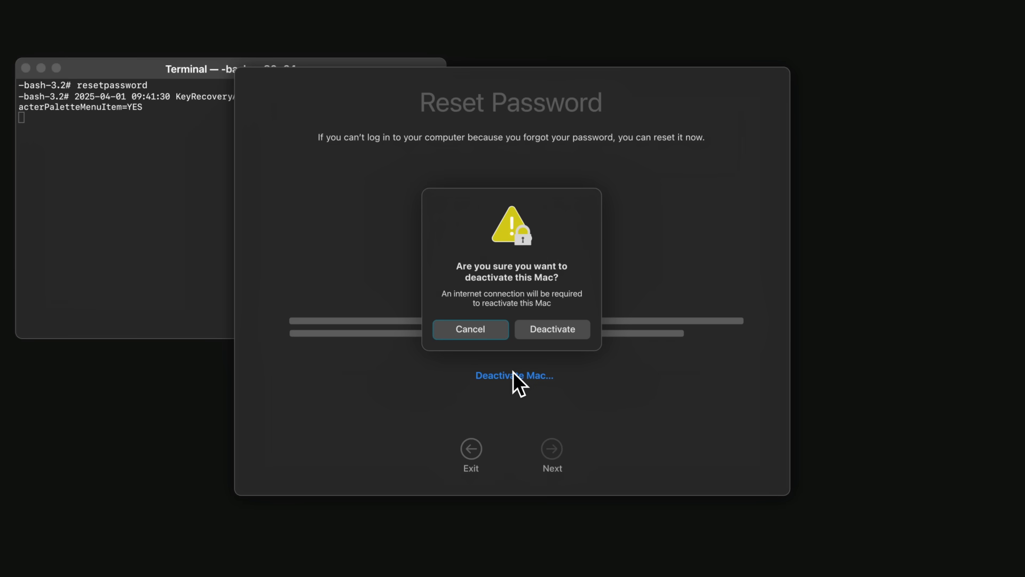
click(577, 328)
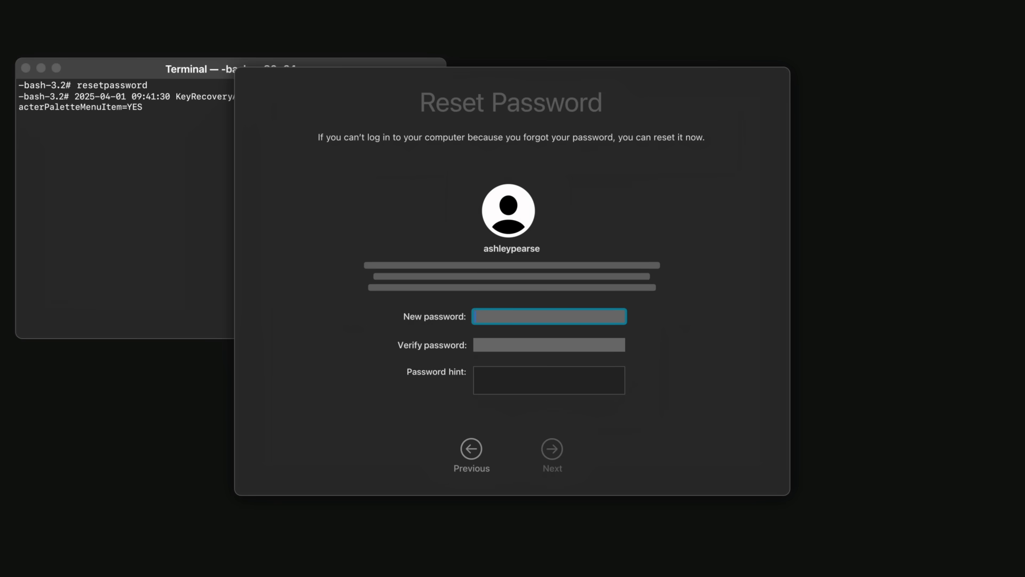
Step: Submit a new, verified password for the user with the hint 'flowers'
text(•••••••••••)
click(549, 345)
text(••••••••••)
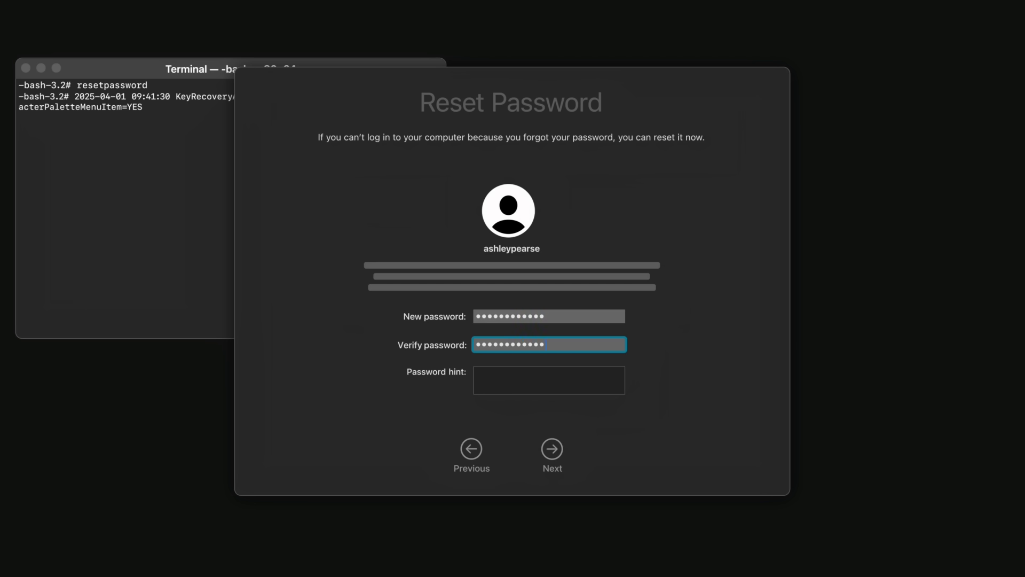
click(476, 373)
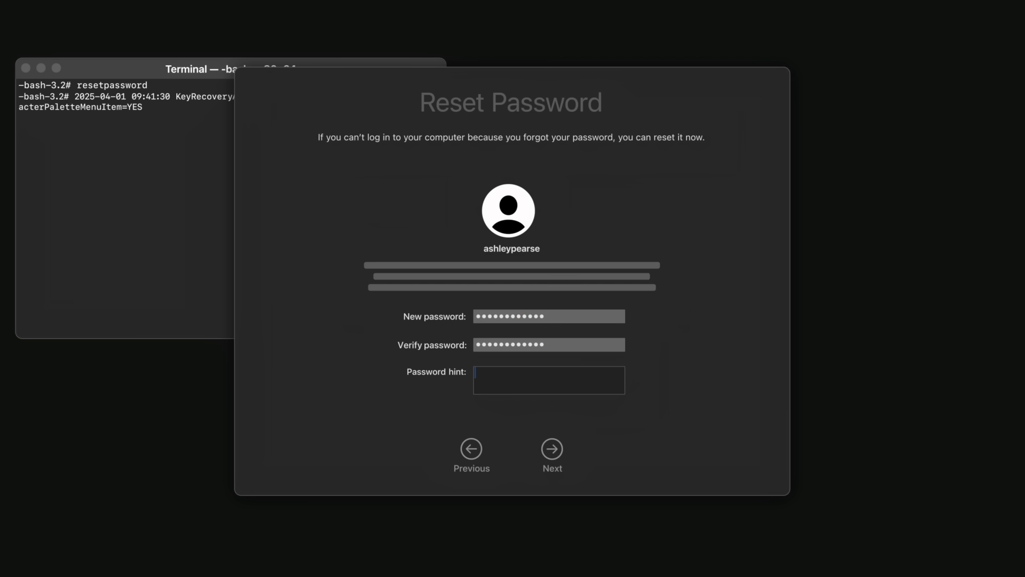
text(flowers)
click(554, 447)
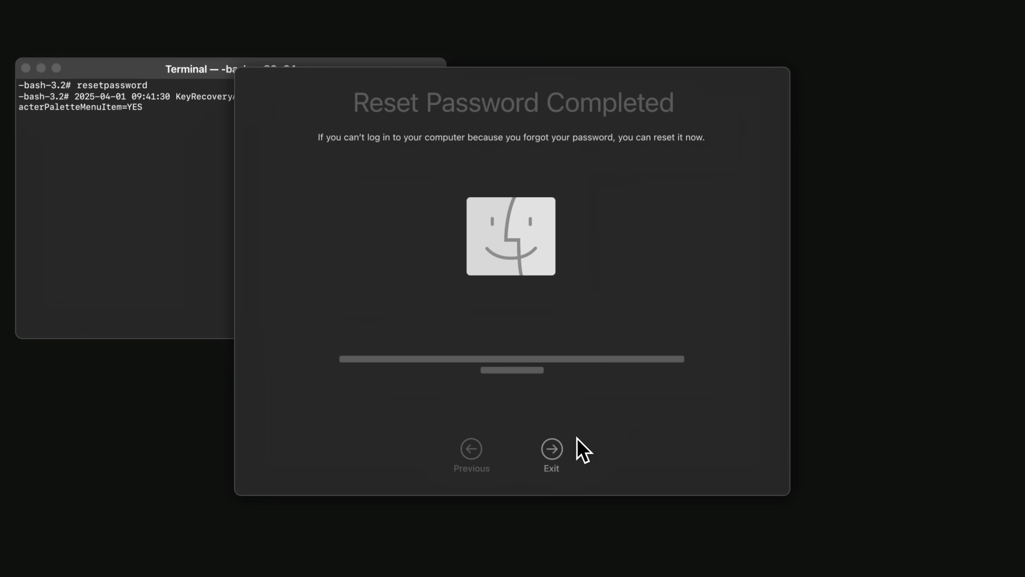
Step: Exit the completed password reset and restart the Mac from the Apple menu
click(553, 450)
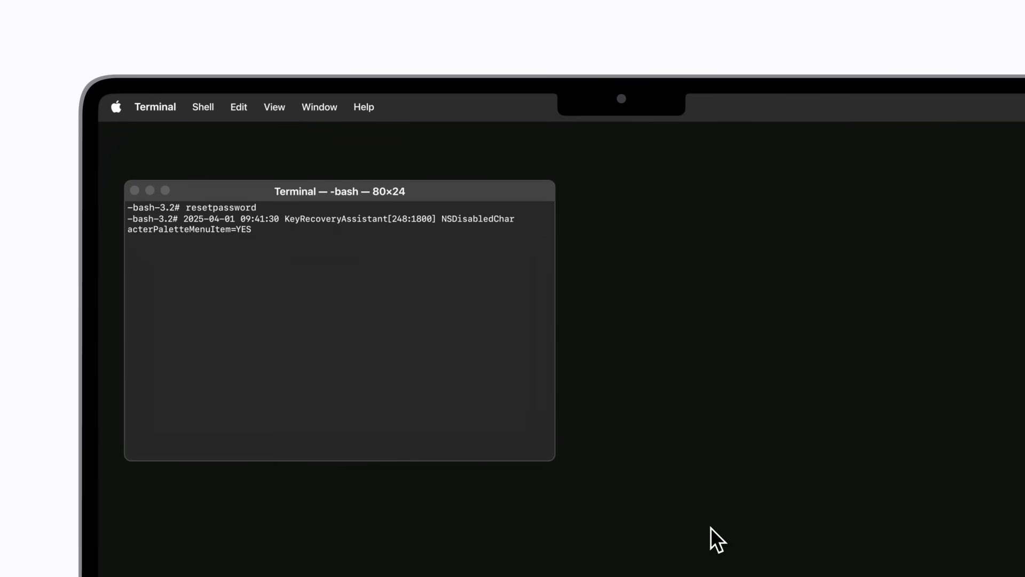
click(116, 108)
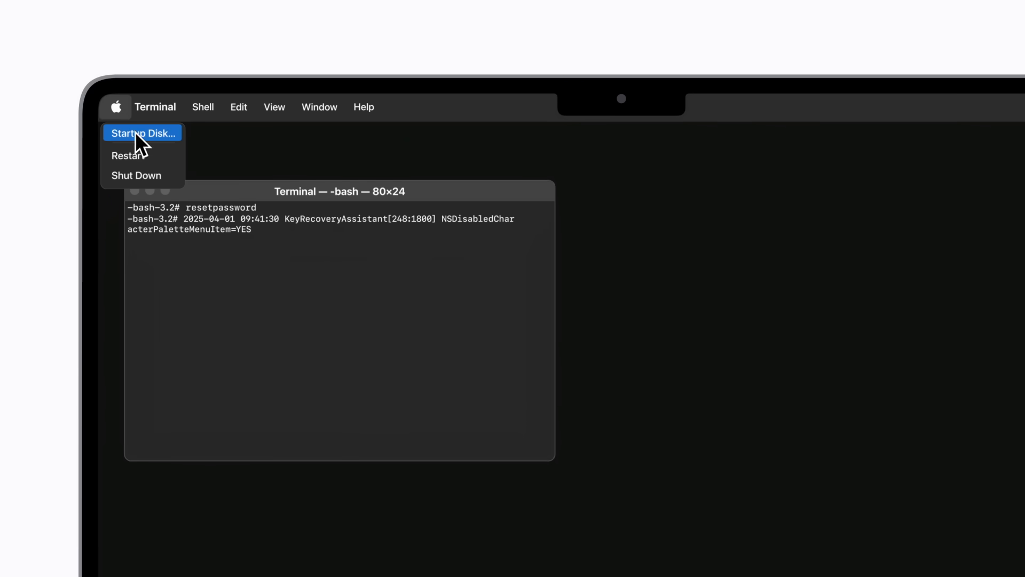
click(151, 157)
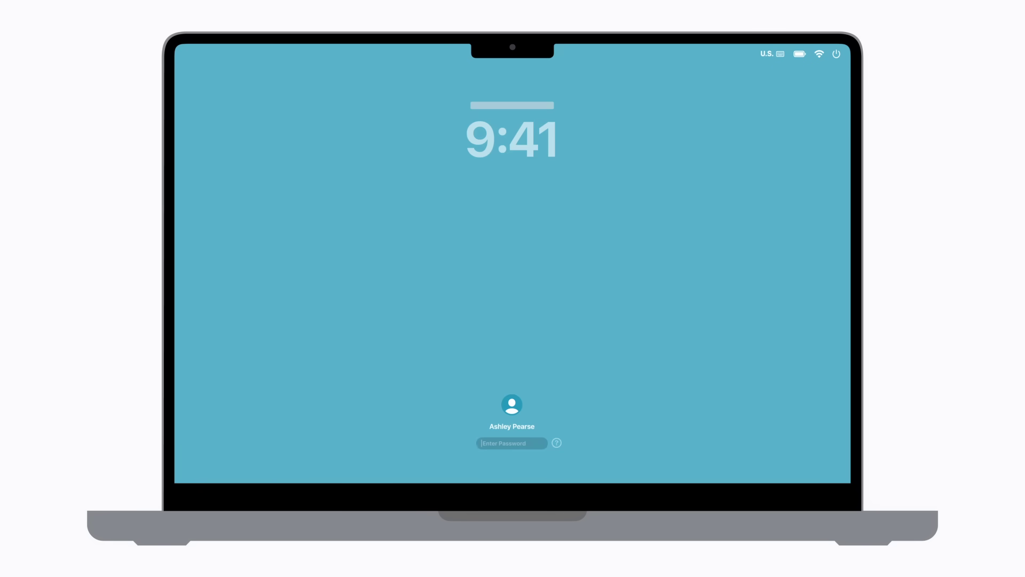
Step: Type the new password into the user's password field at the login window
text(*********)
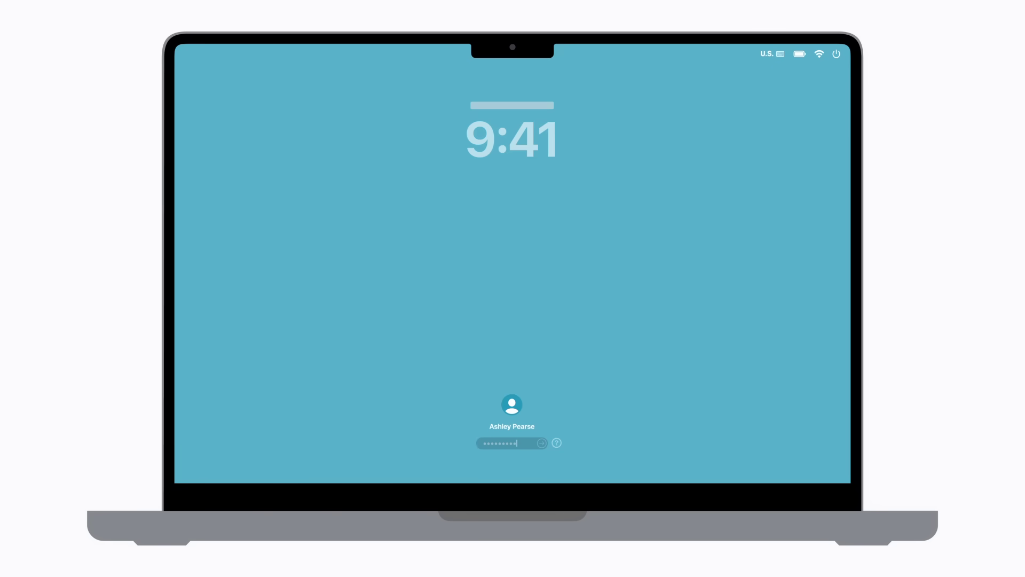